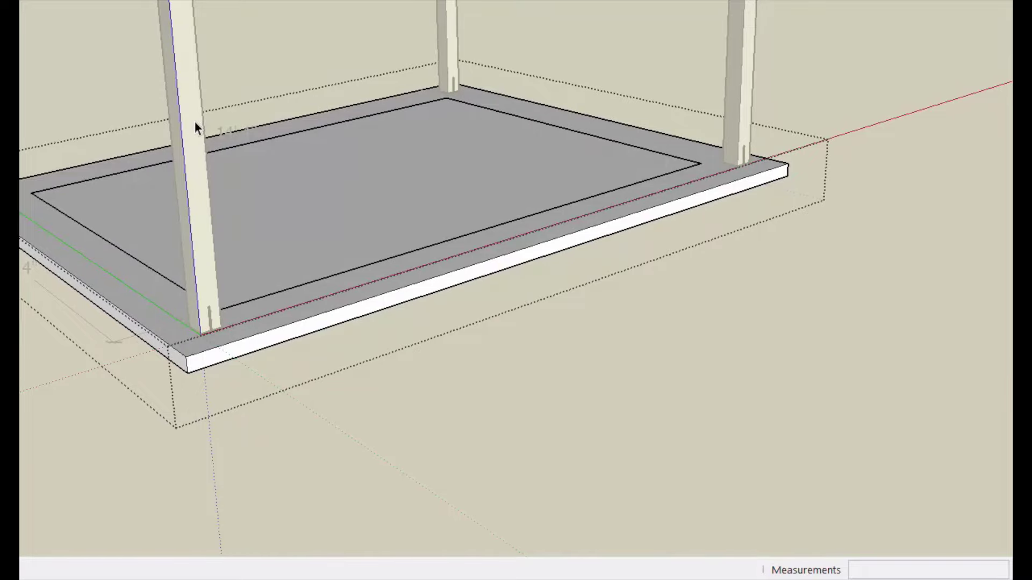
Open the near corner post component for editing and move its top geometry up 20 inches
mouse_move(195, 123)
middle_mouse_down()
mouse_move(192, 110)
mouse_move(182, 260)
mouse_move(177, 79)
mouse_move(124, 214)
middle_mouse_up()
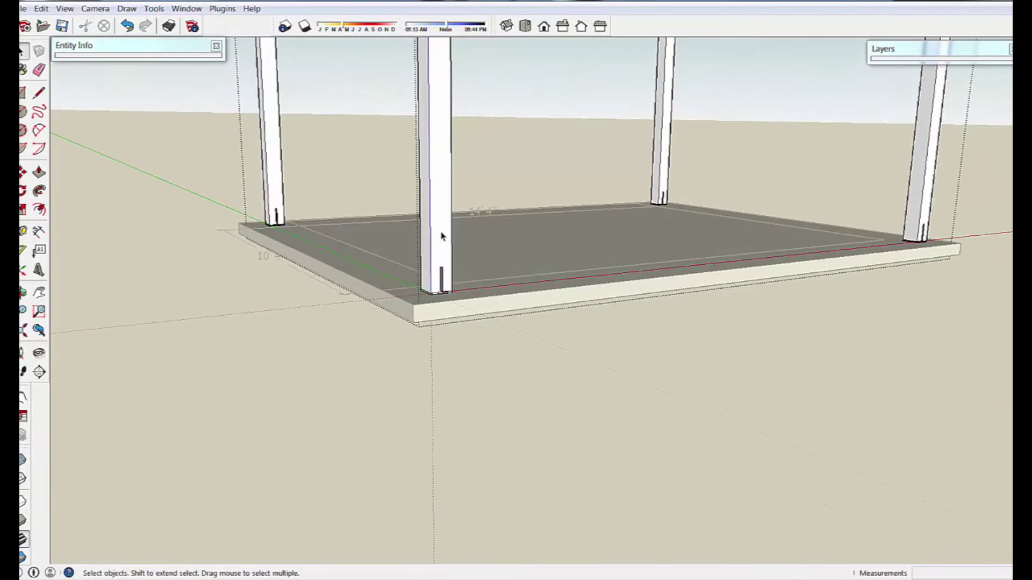
mouse_move(440, 237)
middle_mouse_down()
mouse_move(438, 224)
mouse_move(421, 311)
mouse_move(382, 320)
mouse_move(363, 302)
mouse_move(279, 295)
mouse_move(350, 308)
mouse_move(166, 247)
mouse_move(74, 261)
middle_mouse_up()
double_click(419, 209)
left_click(422, 206)
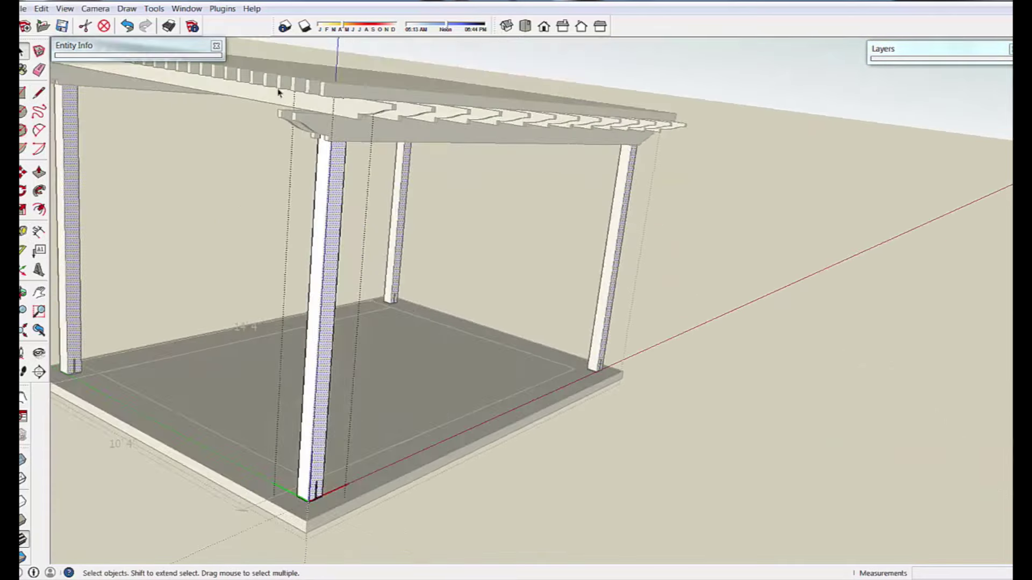
middle_click_drag(278, 92, 253, 56)
left_click_drag(253, 54, 458, 244)
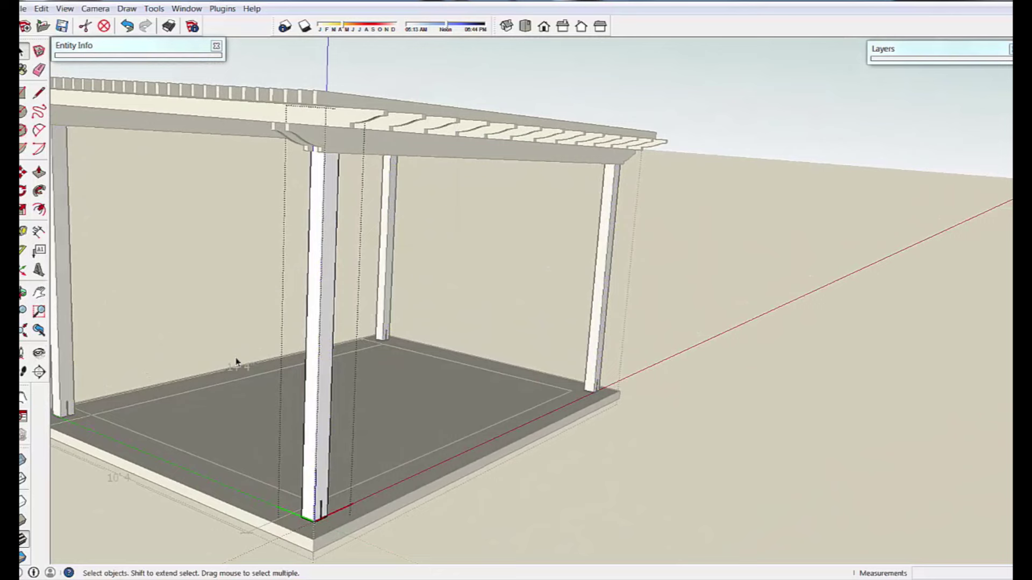
key("m")
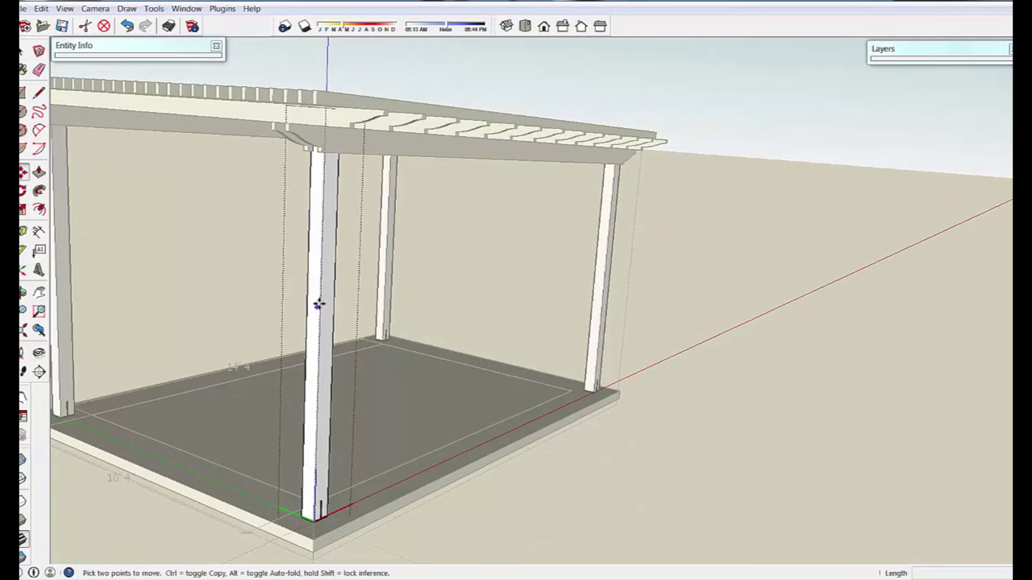
left_click(319, 304)
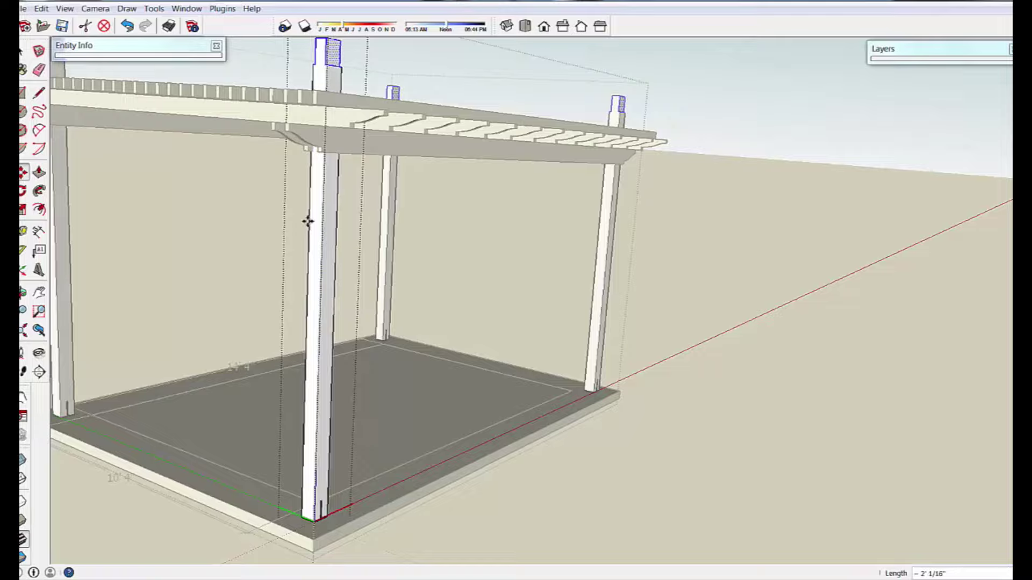
type("20")
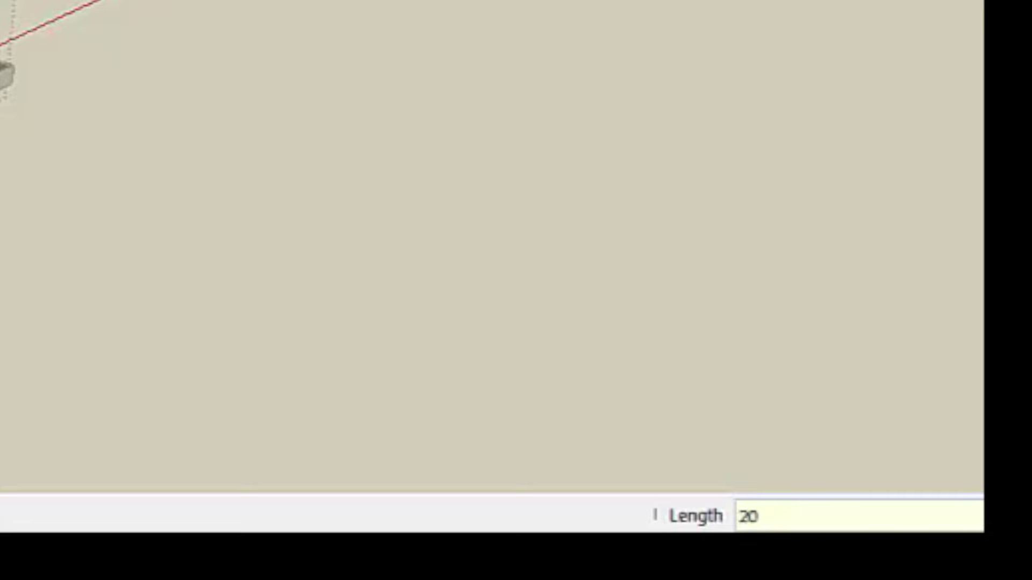
key("Return")
key("space")
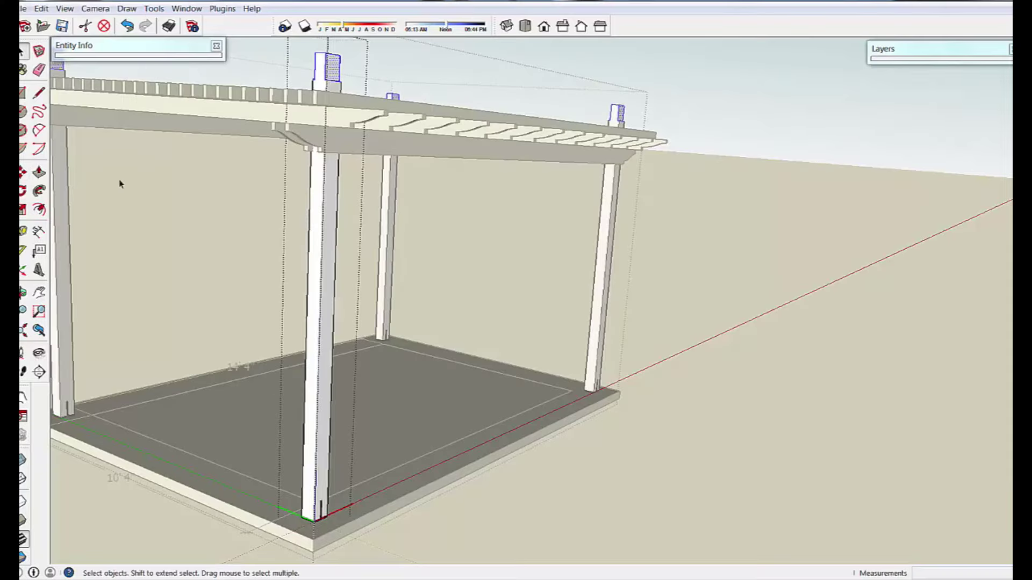
Create a vertical construction guide through the centre of the raised post's top face using the Tape Measure tool
middle_click_drag(120, 182, 144, 284)
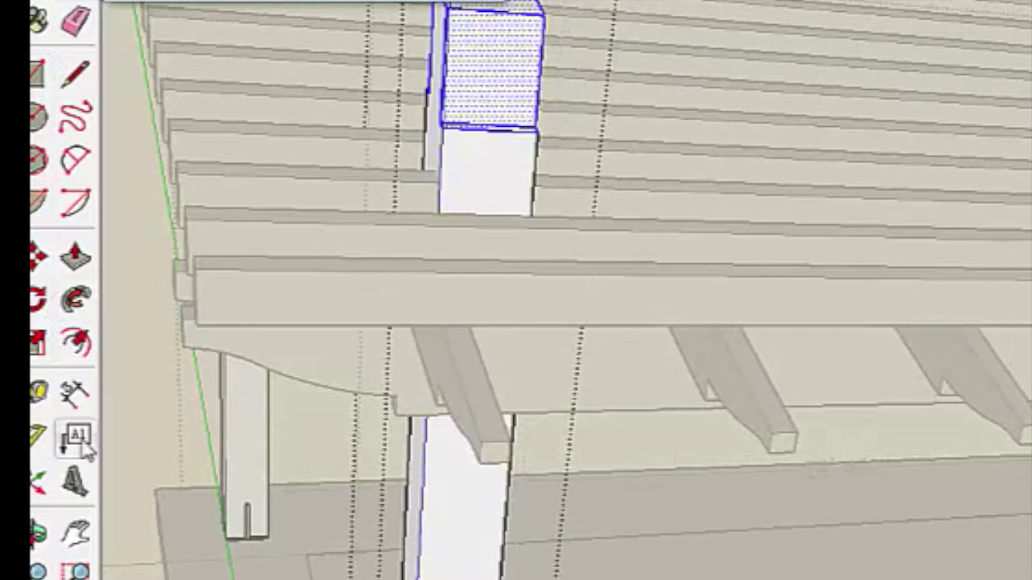
left_click(40, 403)
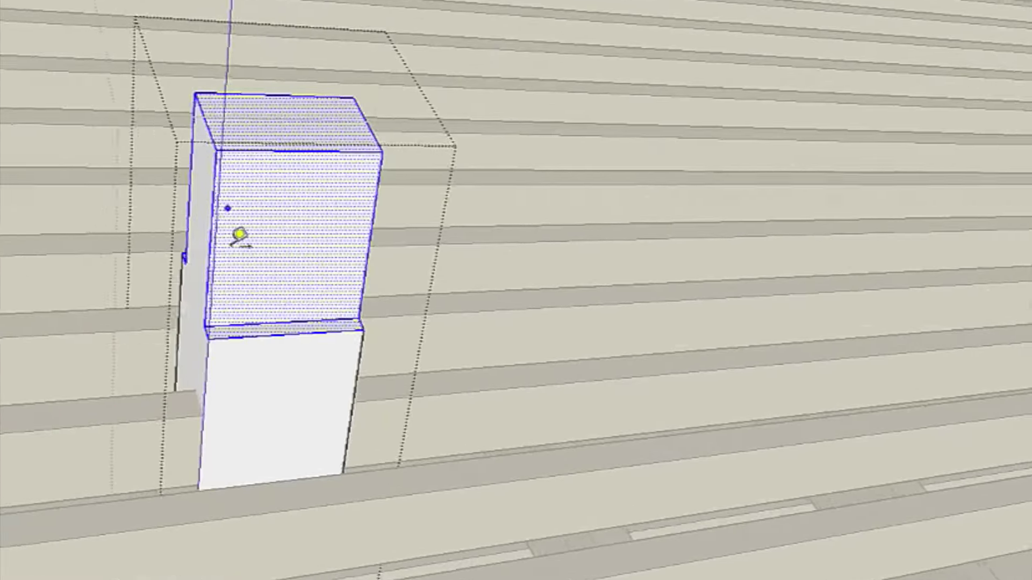
middle_click_drag(239, 235, 241, 199)
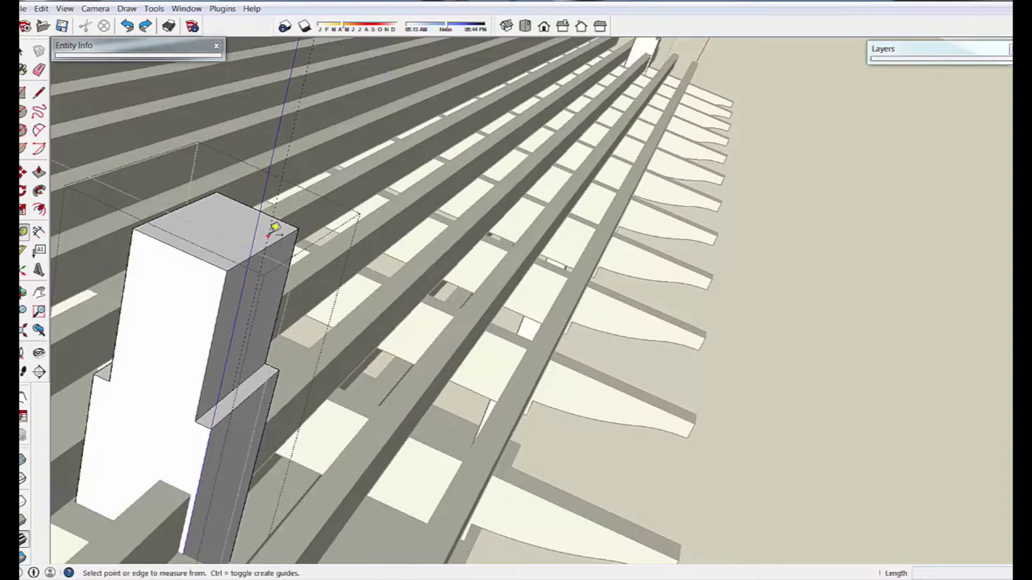
left_click(269, 234)
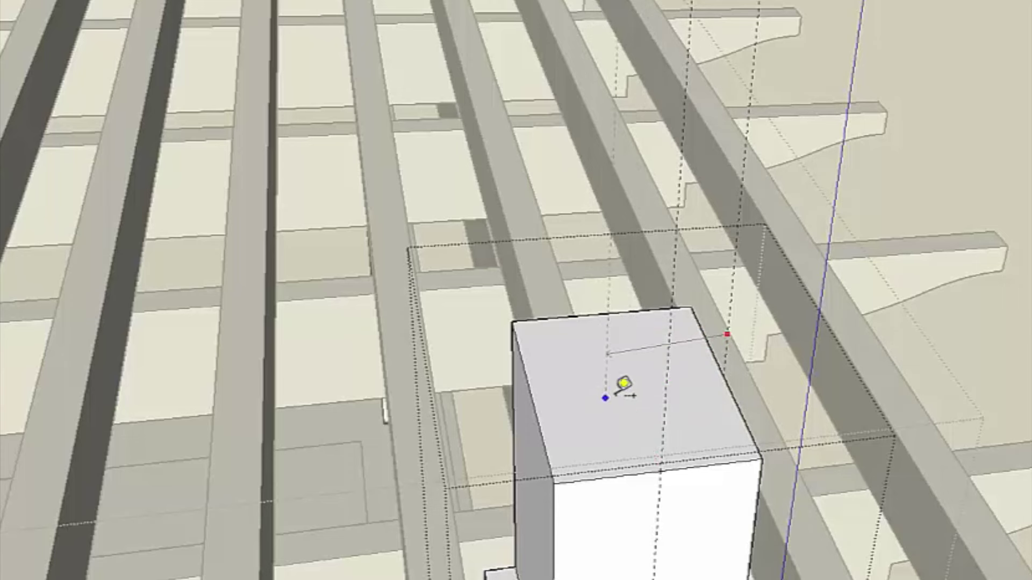
left_click(635, 371)
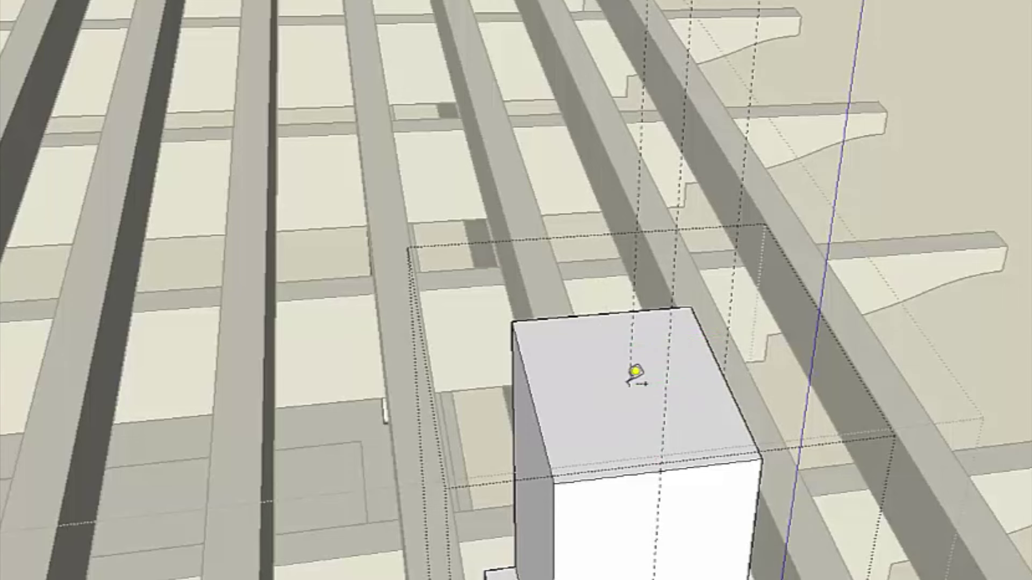
key("space")
middle_click_drag(562, 334, 627, 168)
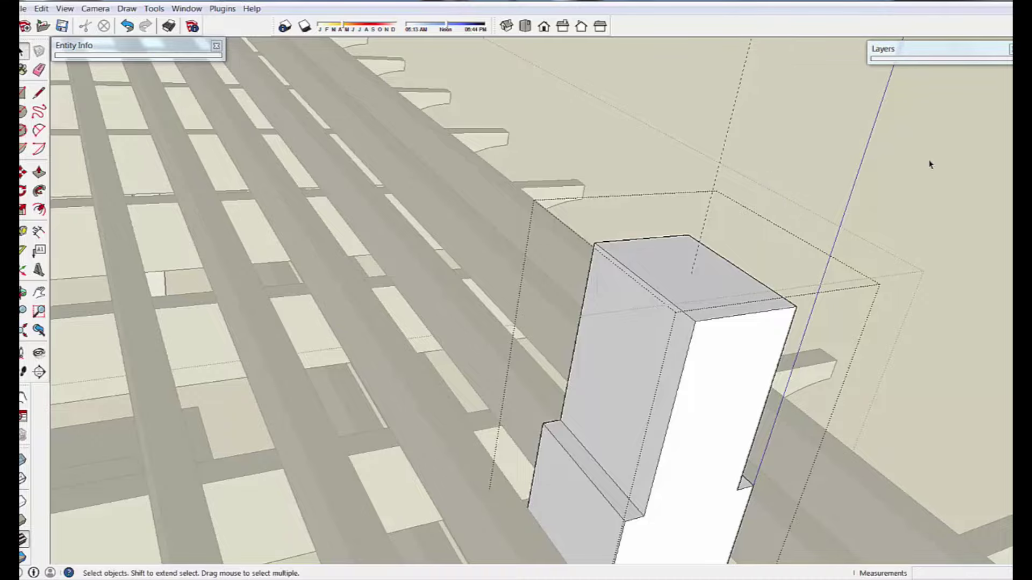
Reopen the post component, select only its top geometry and move it down 20 inches
scroll(930, 165, "down", 6)
middle_click_drag(930, 163, 385, 430)
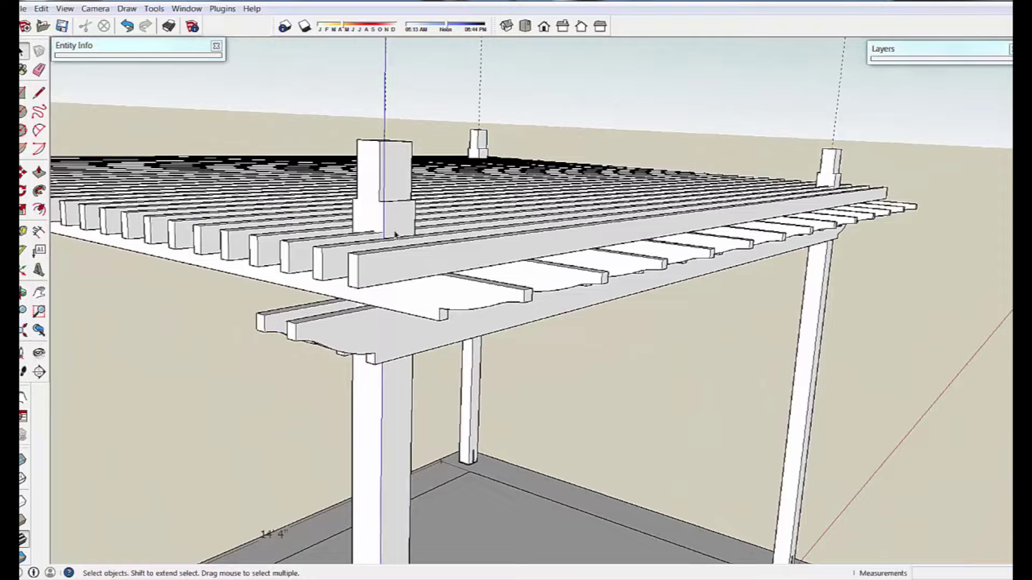
middle_click_drag(395, 235, 388, 267)
double_click(387, 211)
triple_click(384, 209)
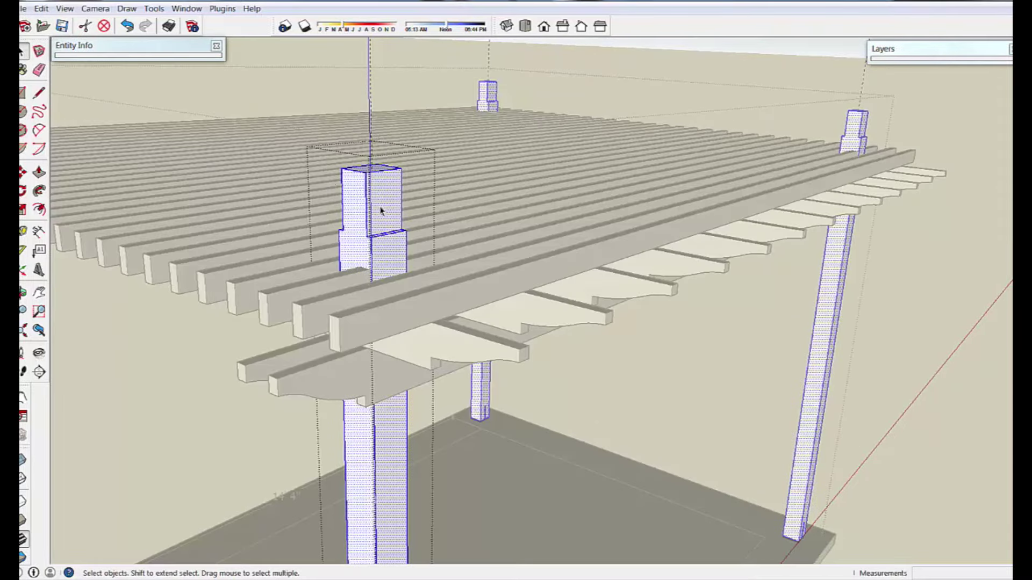
left_click_drag(428, 253, 460, 272)
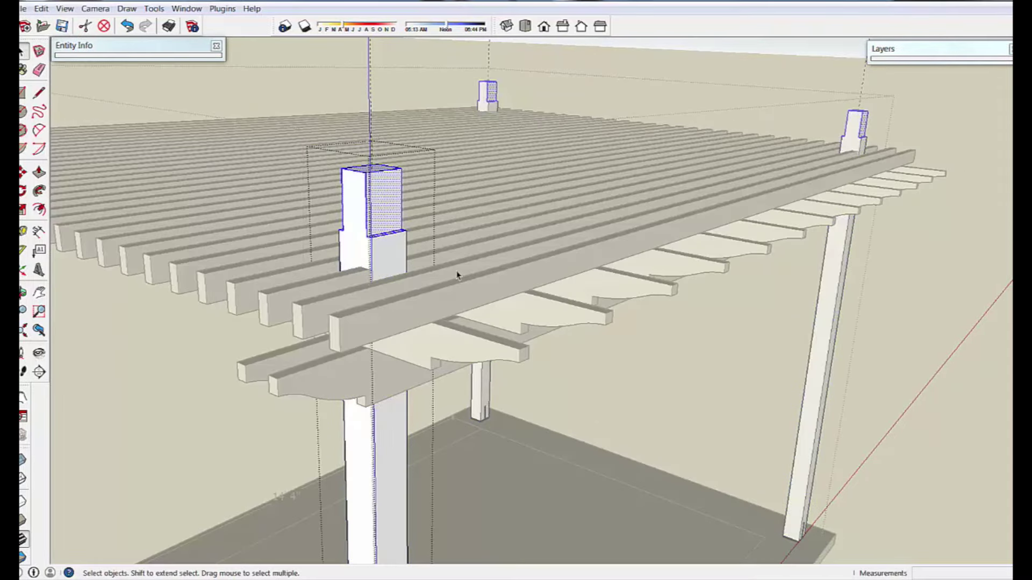
key("m")
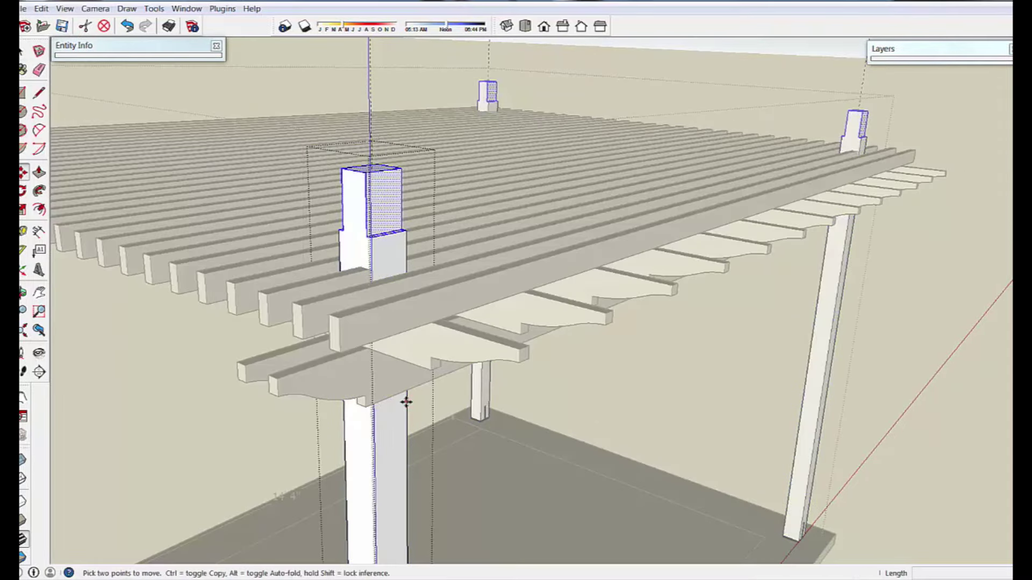
left_click(398, 168)
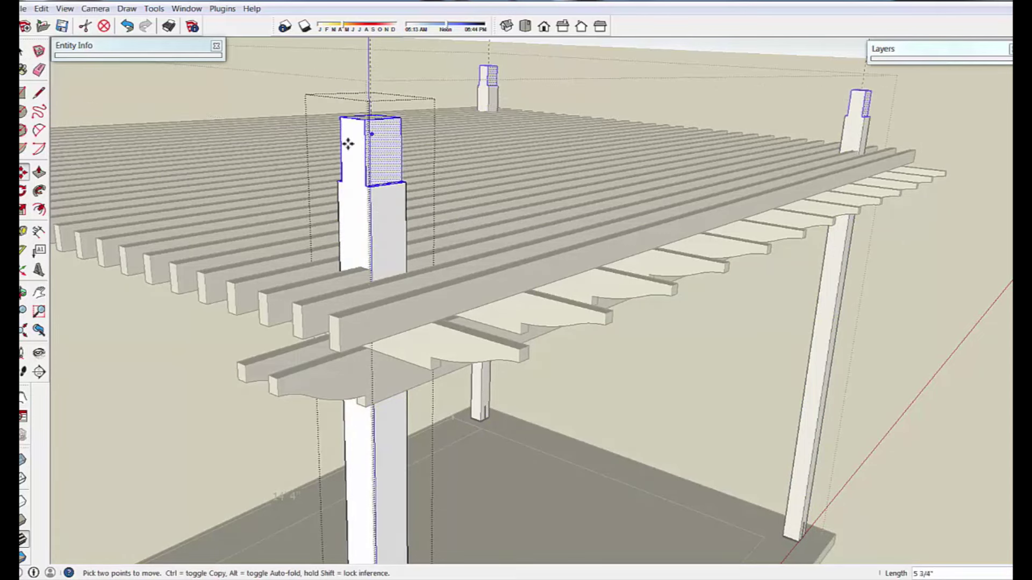
middle_click_drag(422, 424, 424, 440)
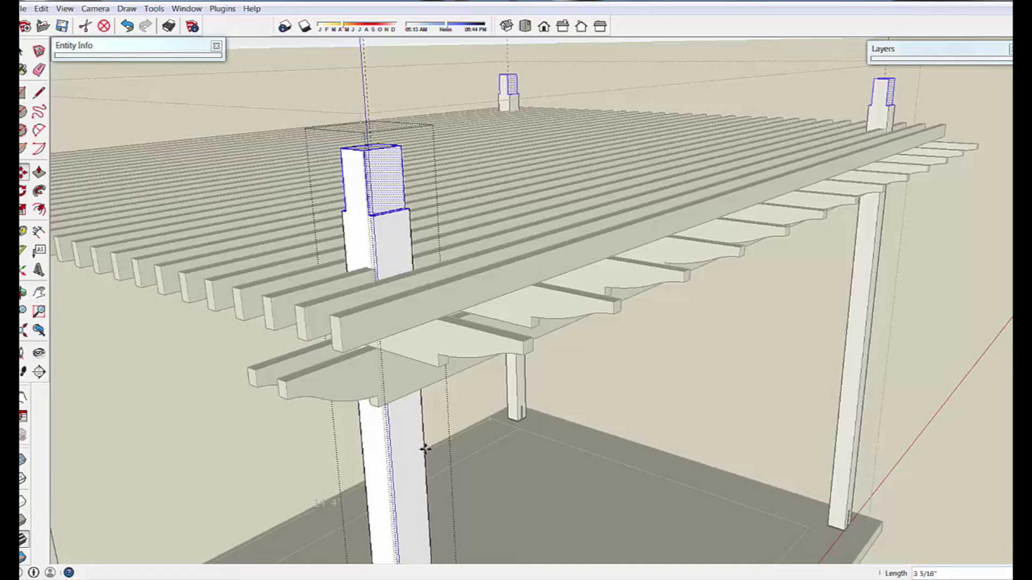
key("ctrl+z")
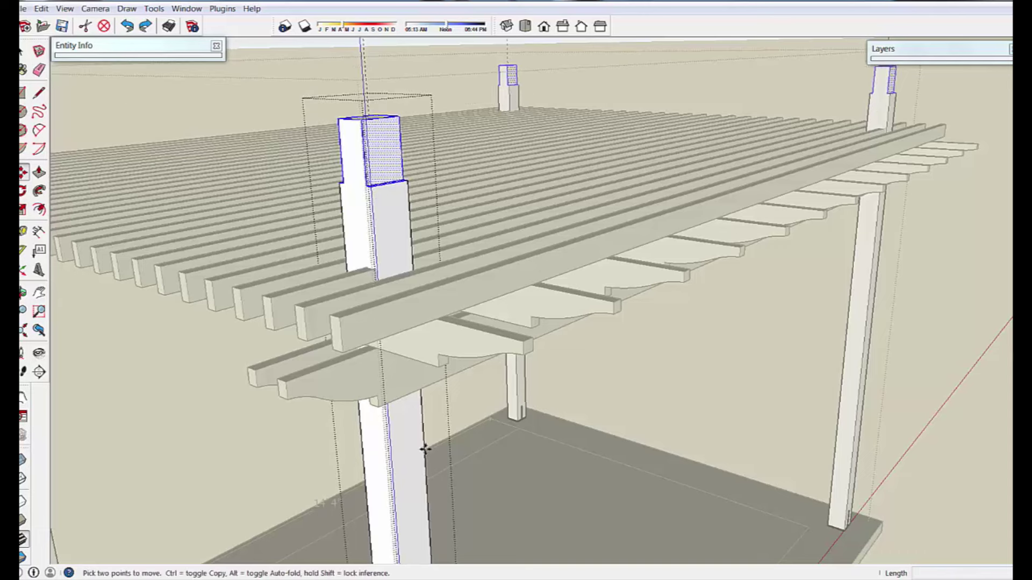
key("ctrl+y")
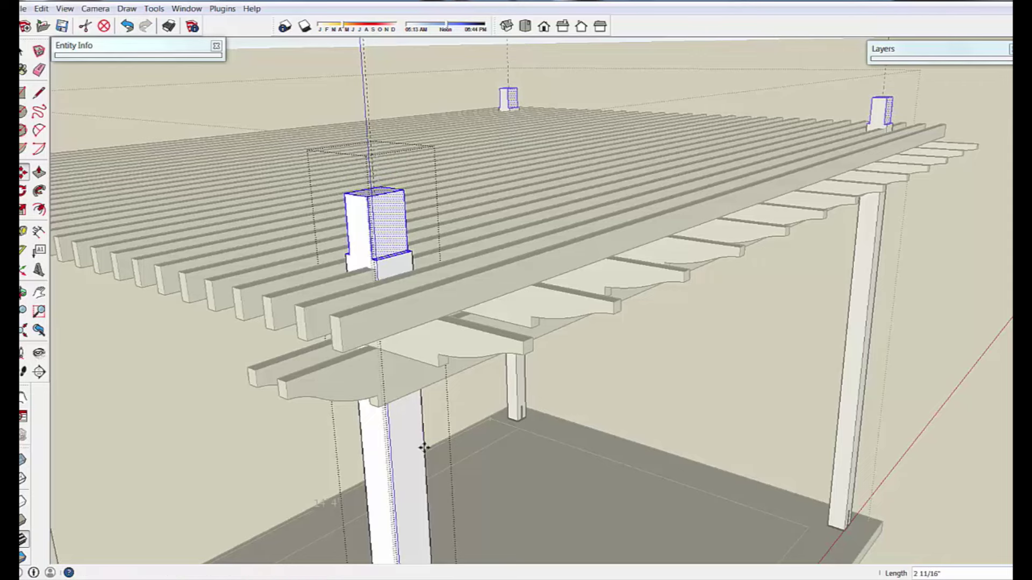
key("Return")
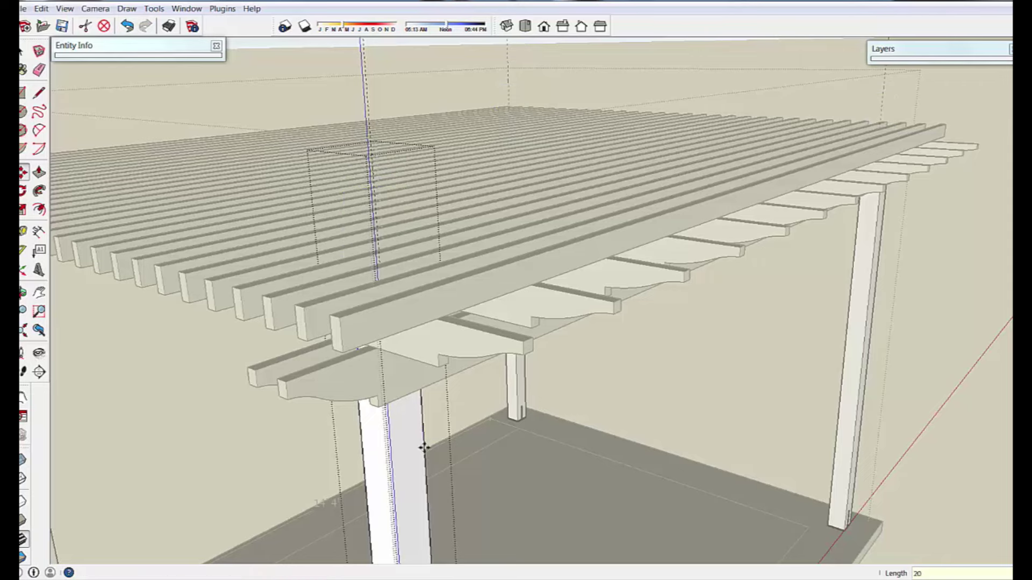
key("space")
Draw a circle with a radius of 4 inches under the slab's corner border, centred on the post's vertical guide
scroll(537, 438, "down", 5)
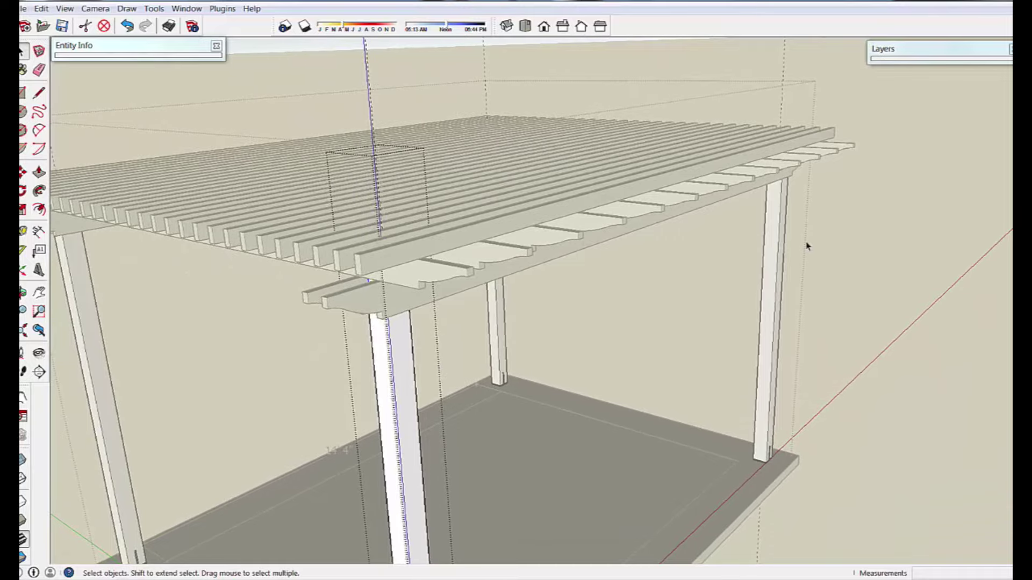
middle_click_drag(807, 246, 498, 244)
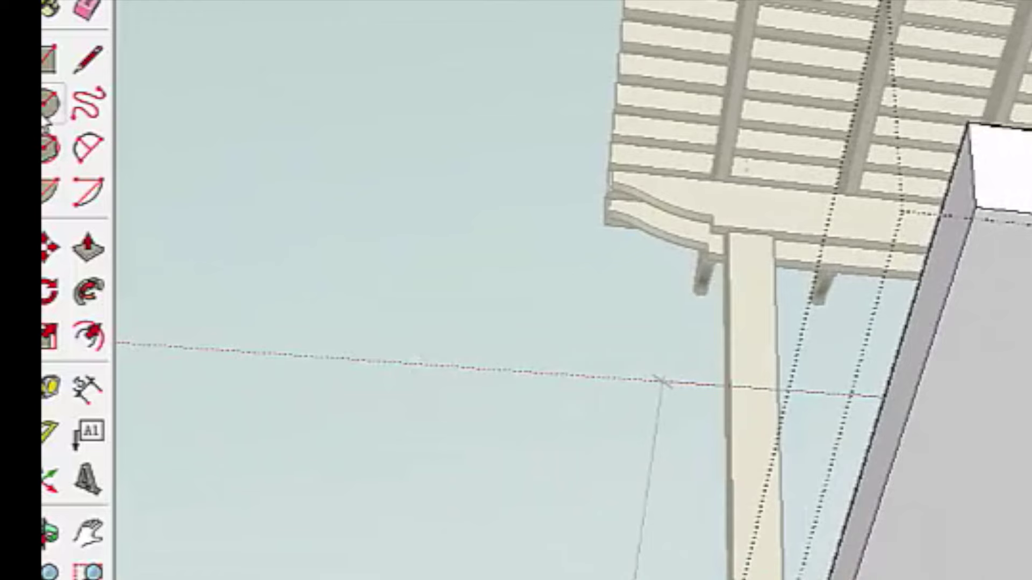
left_click(22, 111)
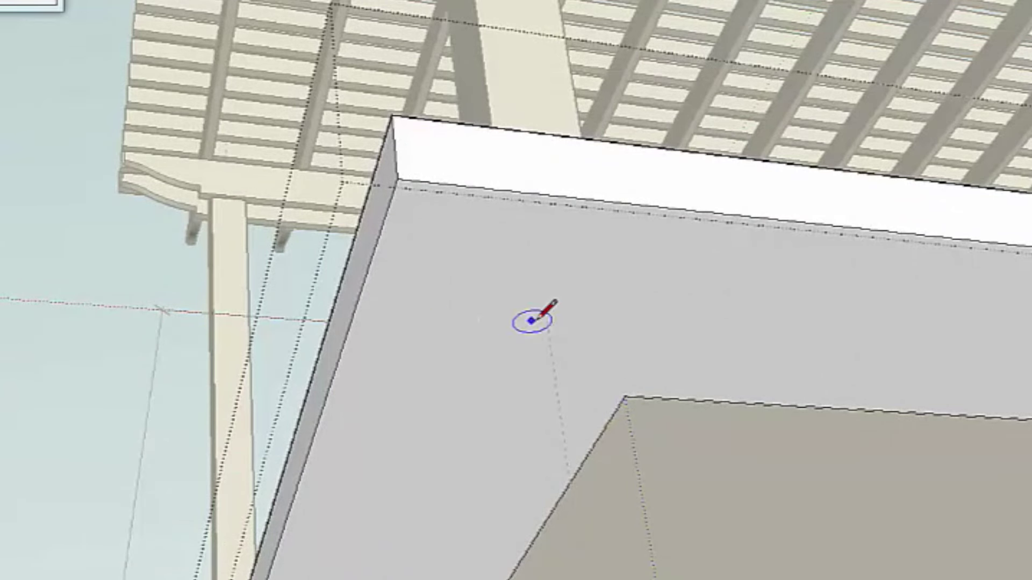
left_click(546, 321)
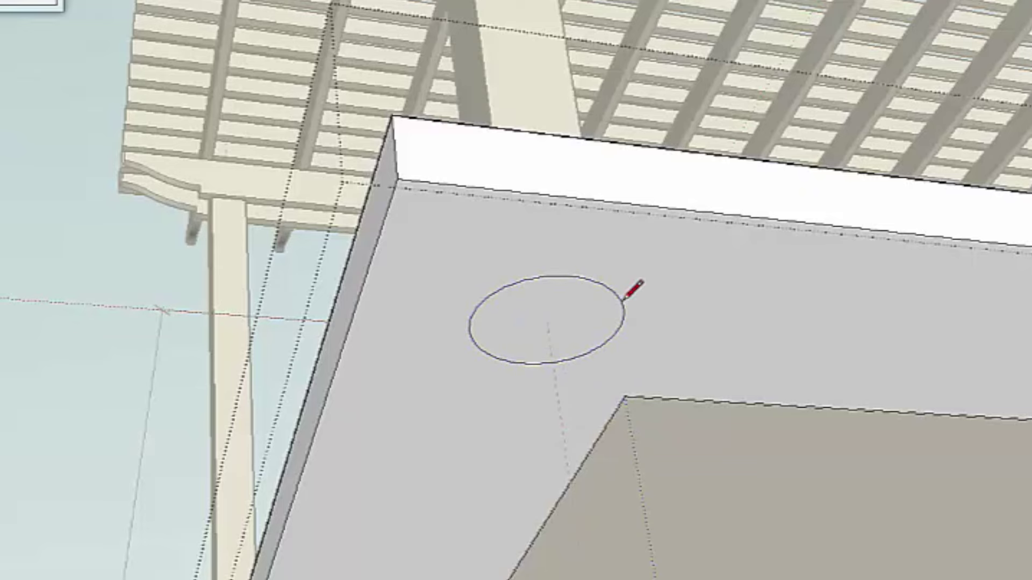
type("4")
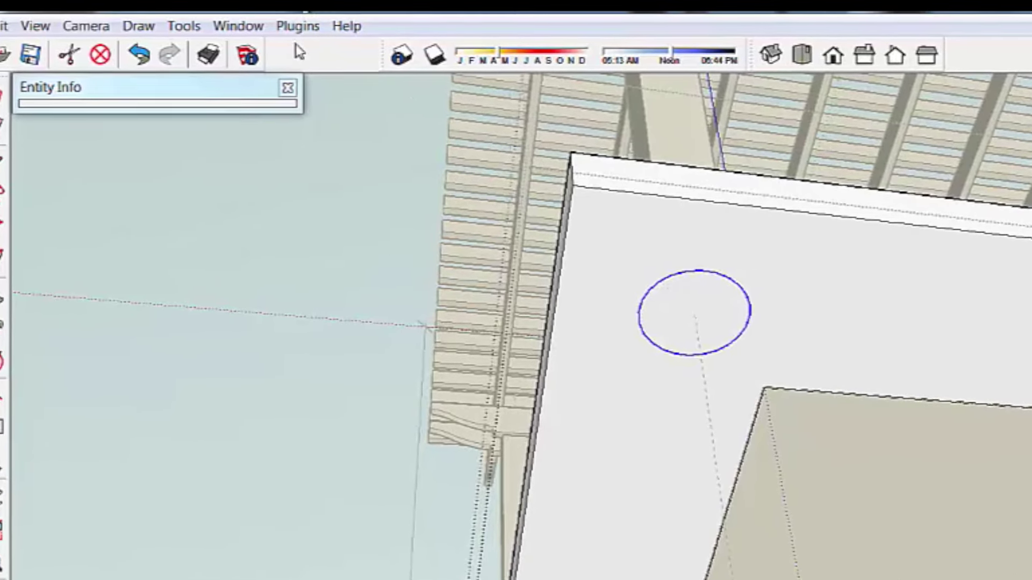
Add a construction point at the centre of the circle with the CPoint at Arc Center guide tool
left_click(296, 26)
mouse_move(384, 83)
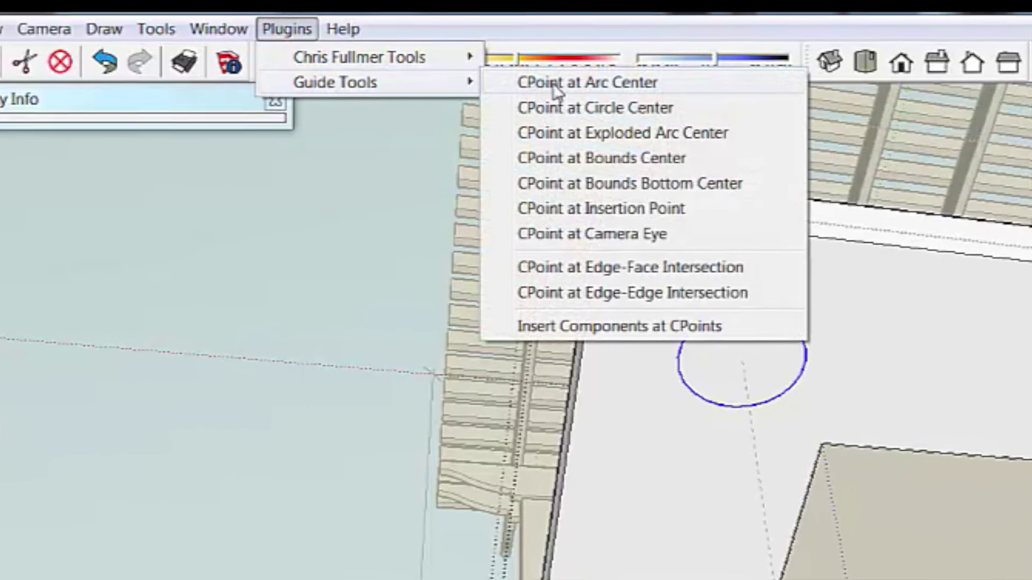
left_click(556, 86)
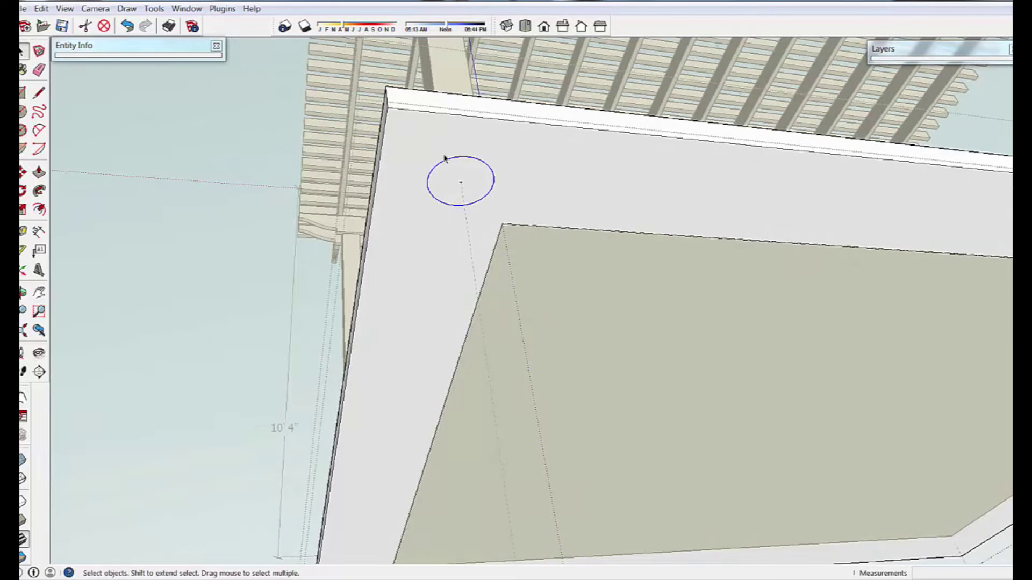
Make a component named Pier from the circle, its face and its centre point, replacing the selection
middle_click_drag(426, 154, 479, 187)
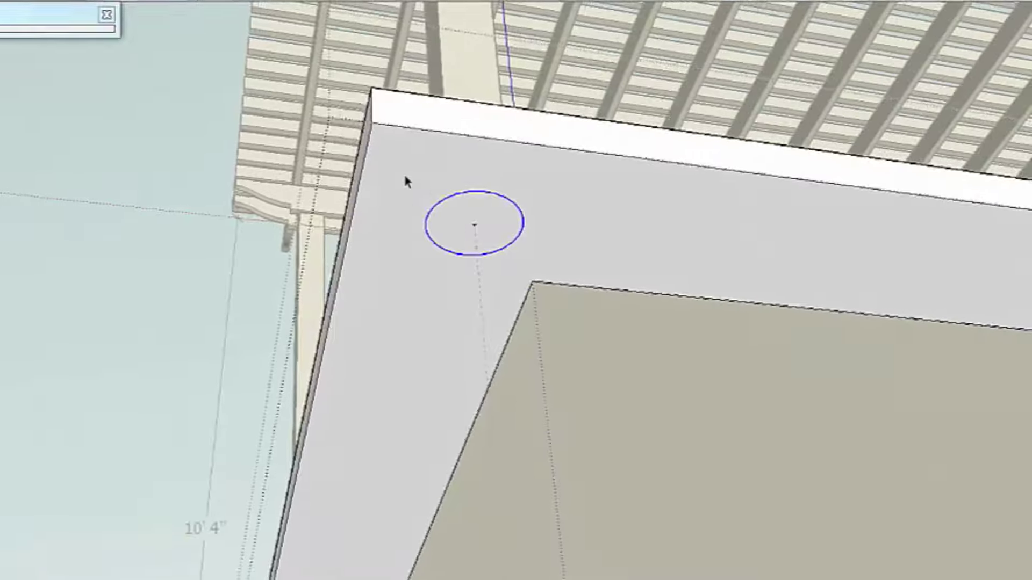
left_click_drag(415, 151, 501, 214)
left_click_drag(503, 249, 503, 249)
right_click(478, 184)
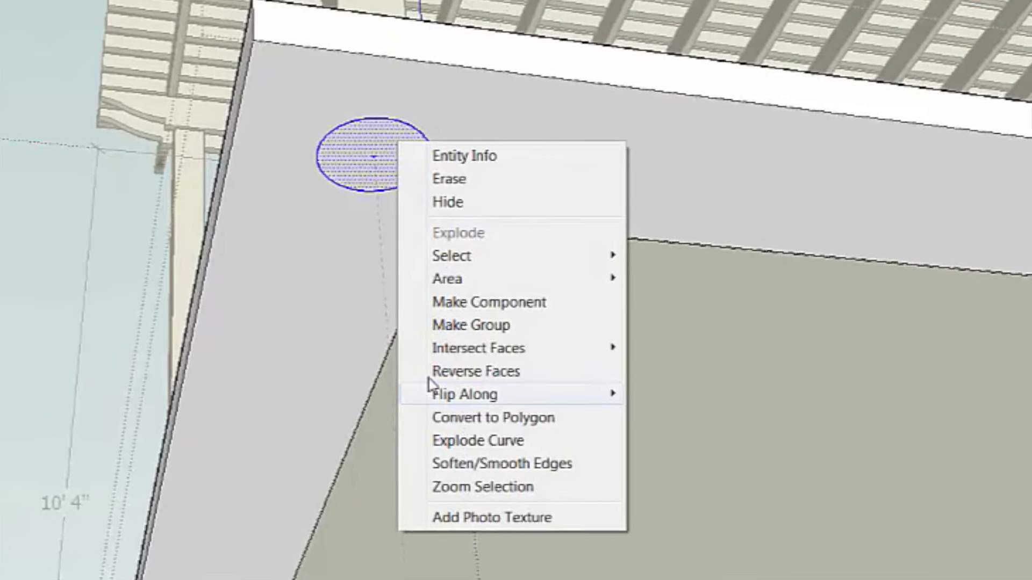
mouse_move(446, 266)
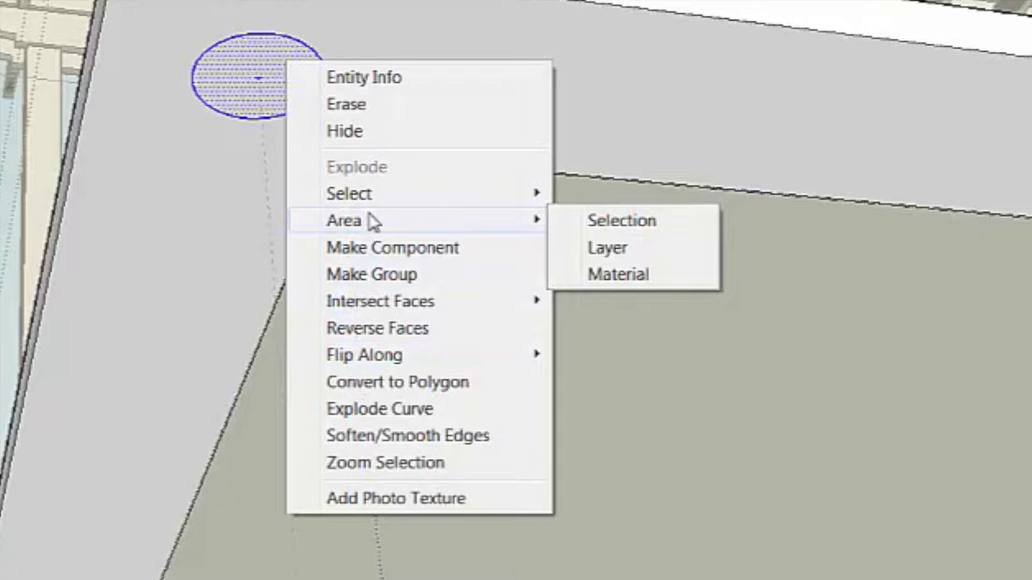
left_click(411, 239)
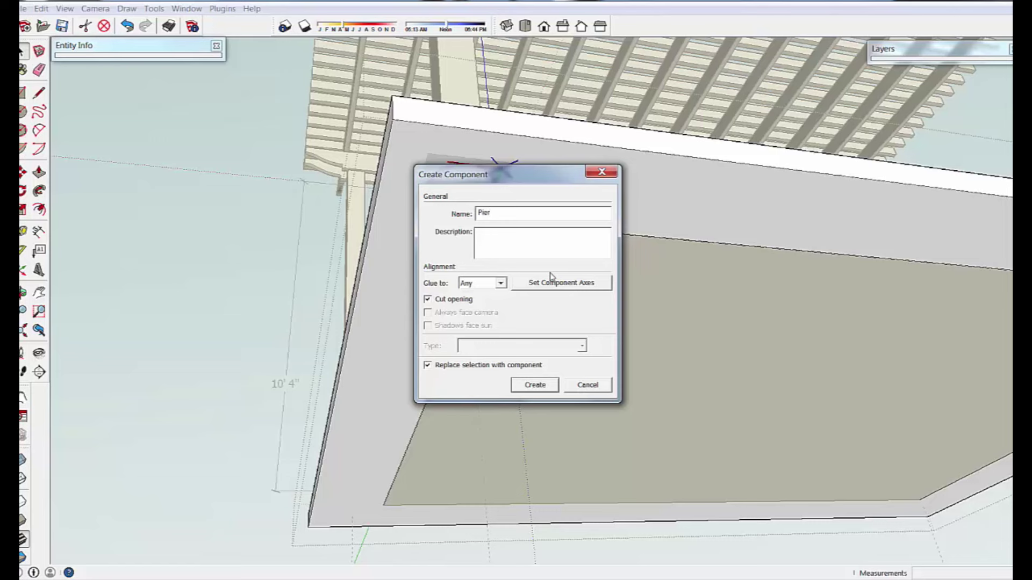
left_click(536, 386)
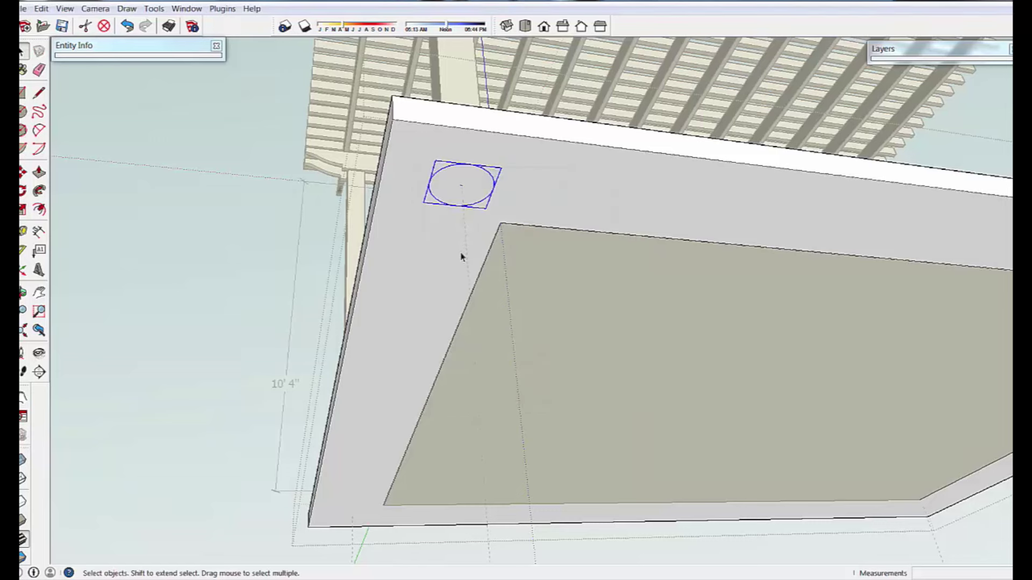
Copy the Pier component from its centre point to the post's vertical guide at the other end of the slab's long edge
key("m")
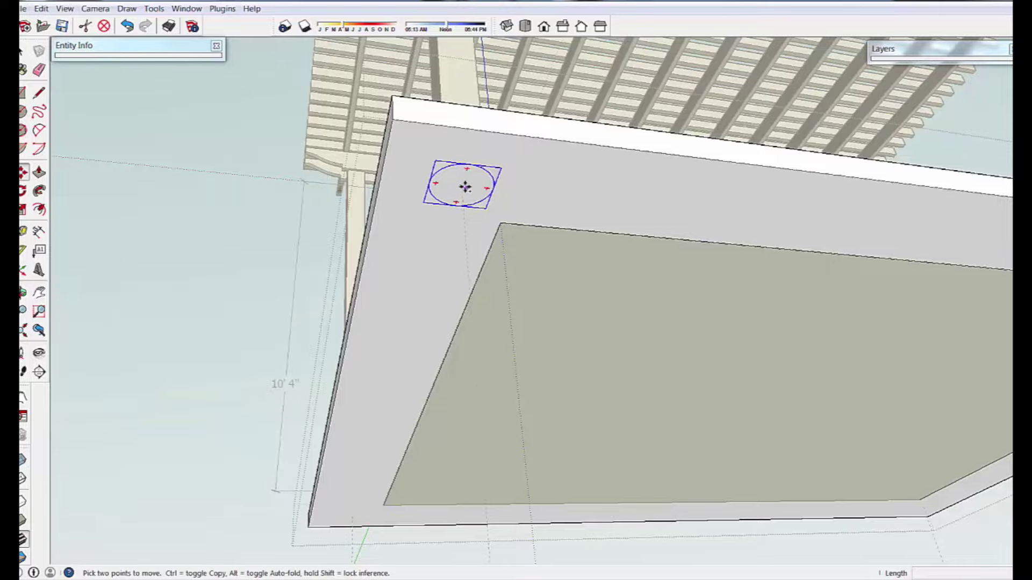
left_click(463, 187)
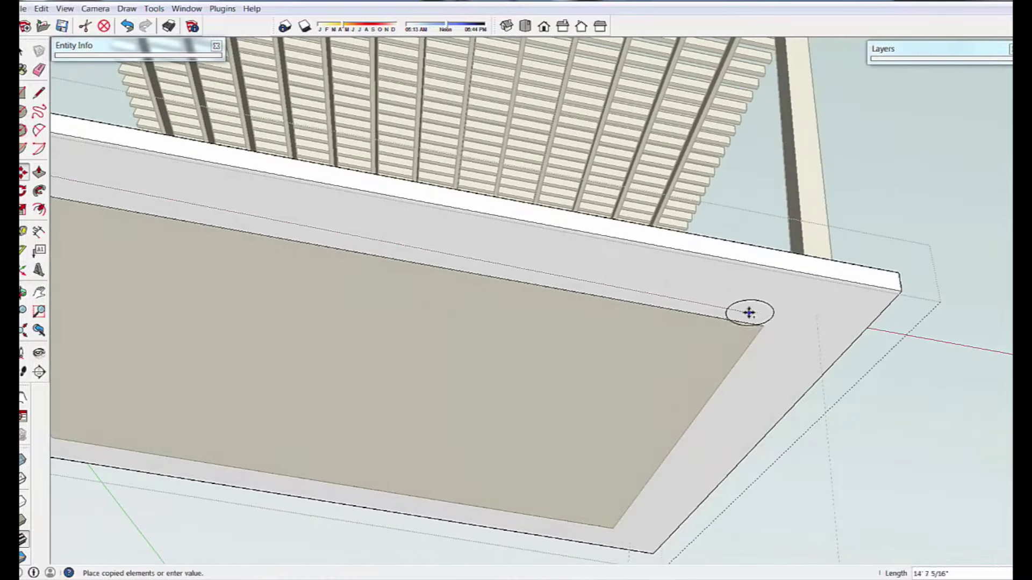
left_click(815, 313)
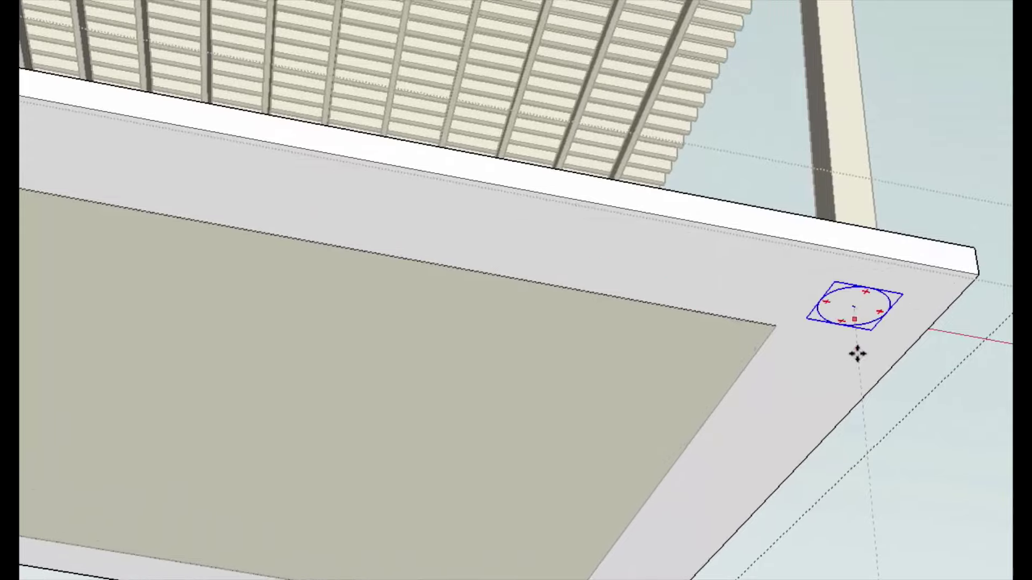
Select both Pier components and copy them together onto the post guides at the two opposite slab corners
scroll(857, 354, "down", 5)
middle_click_drag(486, 424, 263, 368)
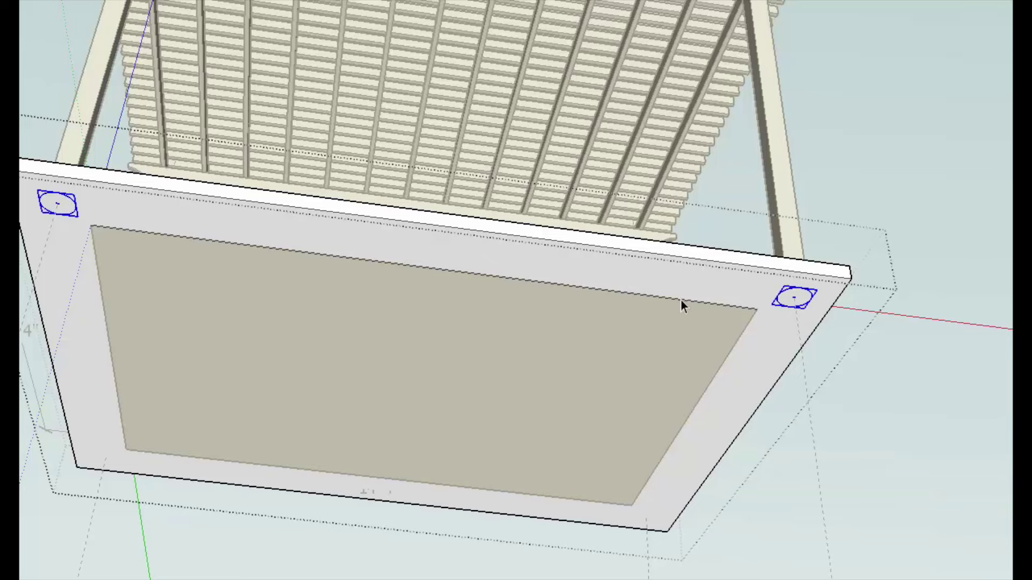
key("m")
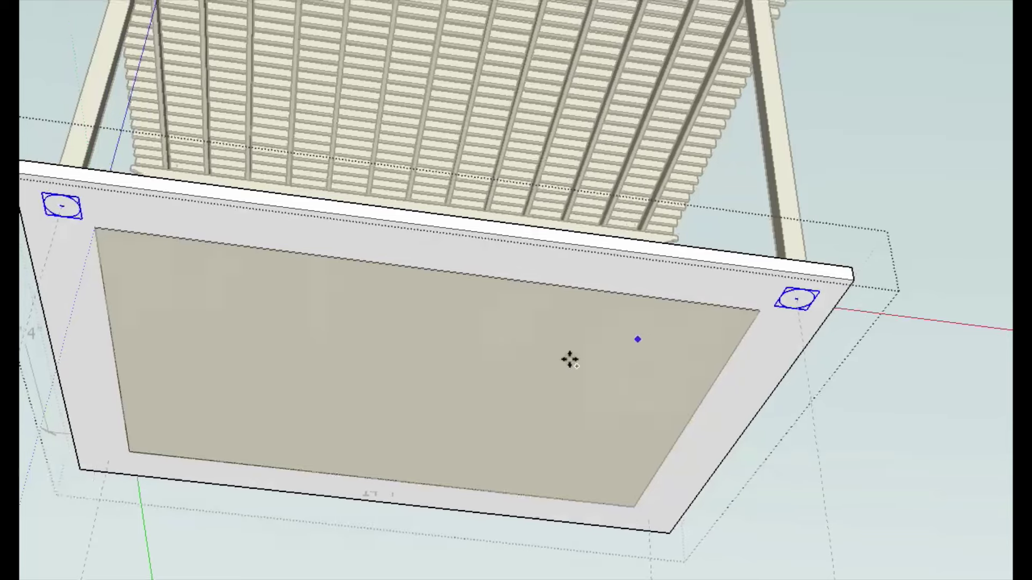
mouse_move(569, 360)
middle_mouse_down()
mouse_move(346, 424)
mouse_move(170, 295)
mouse_move(181, 160)
middle_mouse_up()
key("alt")
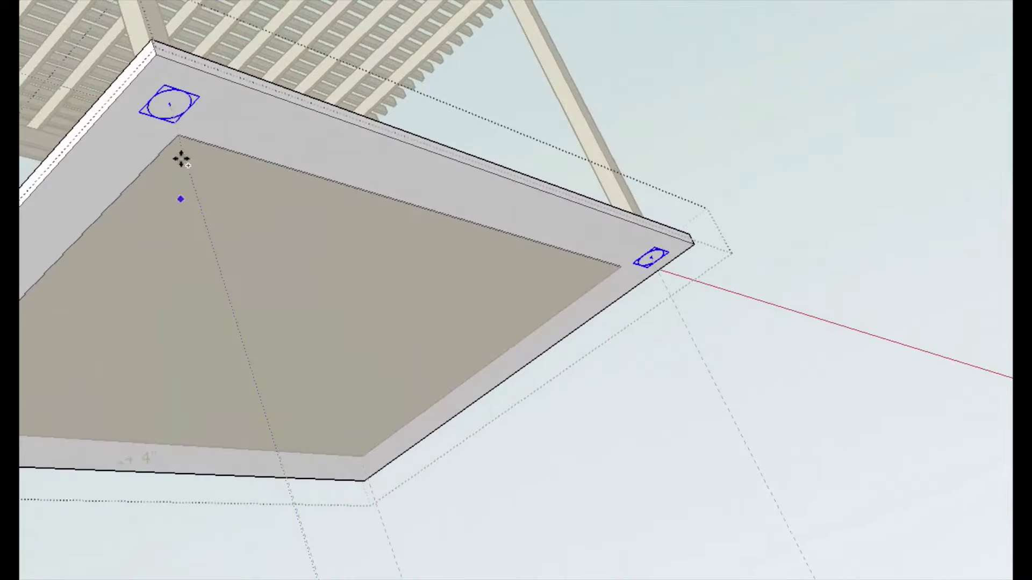
left_click(170, 107)
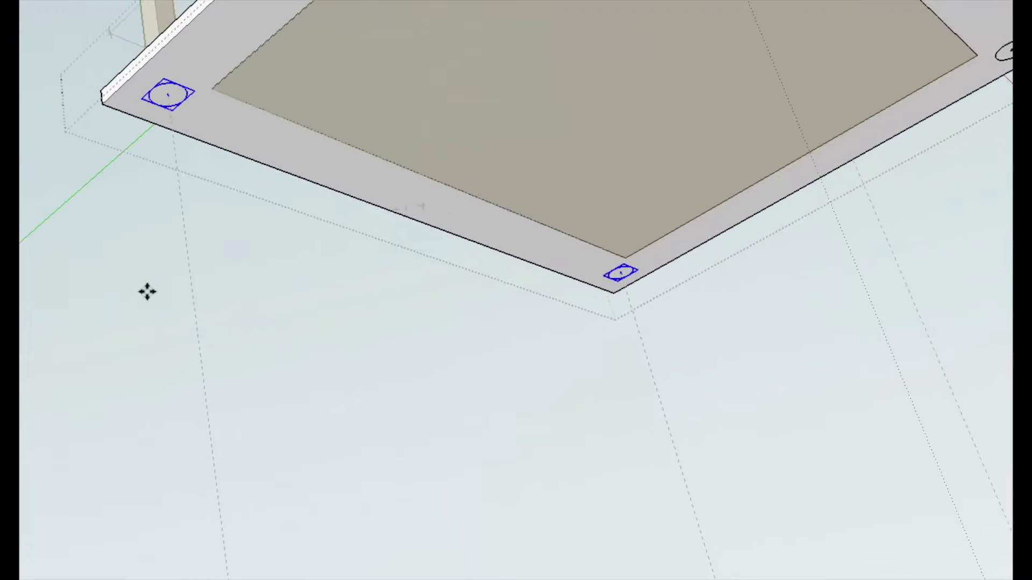
Open one corner Pier for editing, Push/Pull its circular face down 42 inches and close the component
mouse_move(126, 200)
middle_mouse_down()
mouse_move(131, 127)
mouse_move(141, 197)
middle_mouse_up()
double_click(162, 156)
middle_click_drag(78, 200, 115, 152)
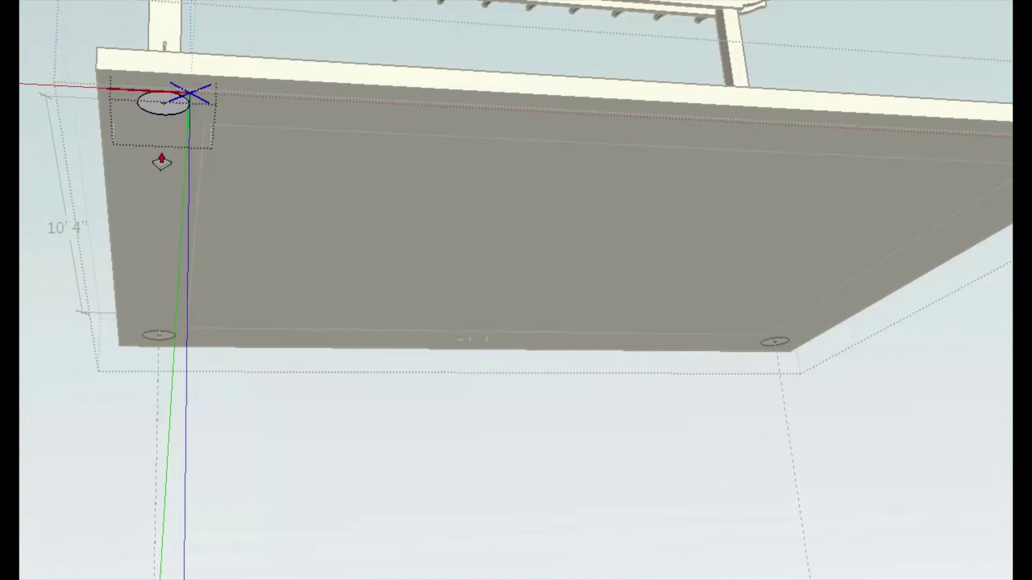
middle_click_drag(162, 161, 161, 150)
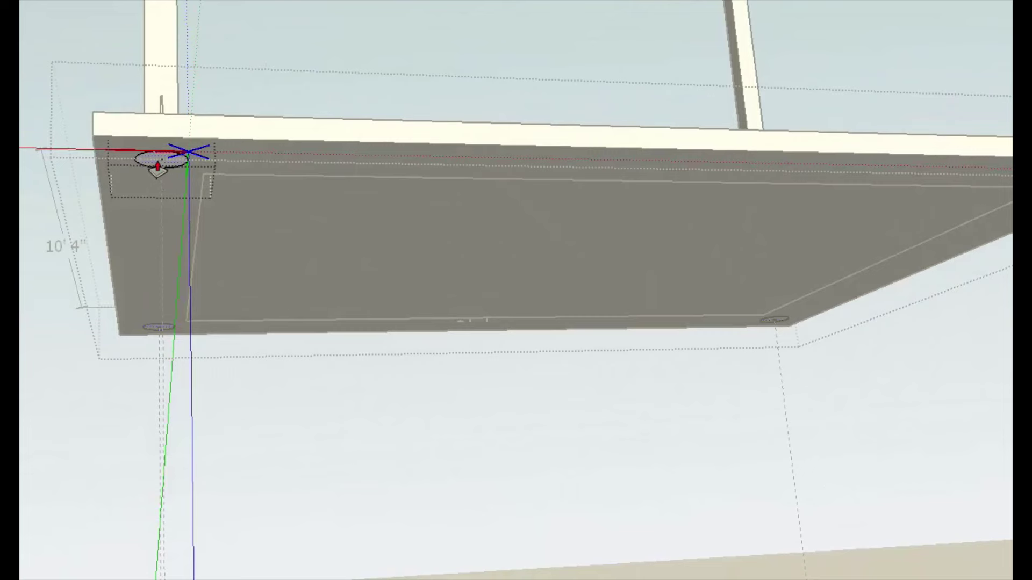
left_click(158, 161)
type("42")
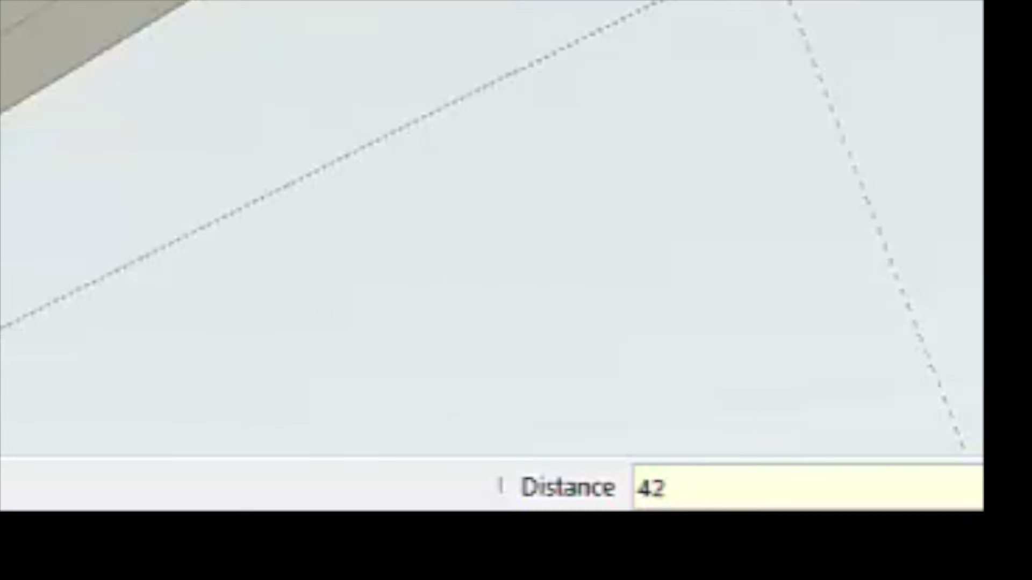
key("Return")
key("space")
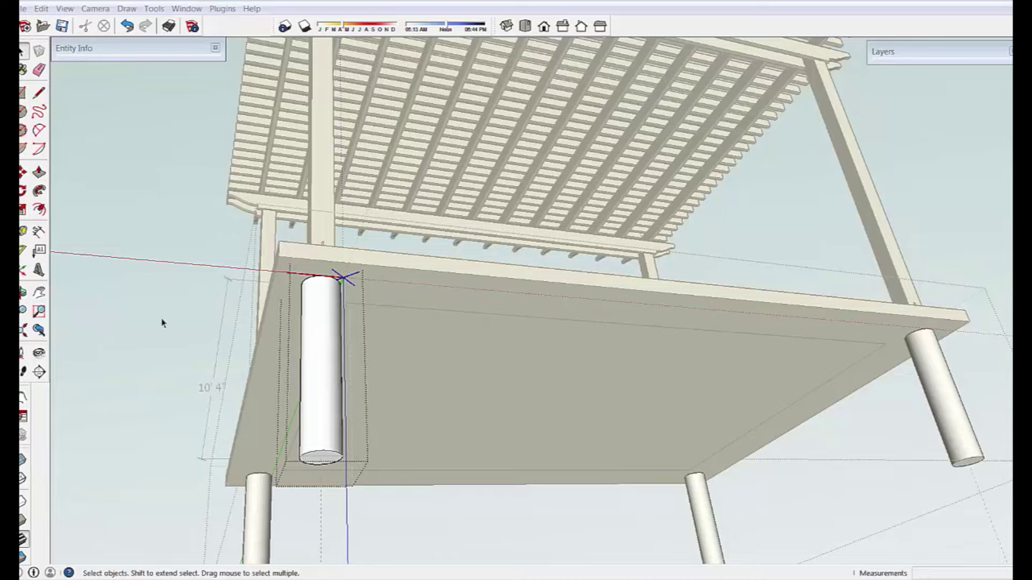
mouse_move(163, 322)
middle_mouse_down()
mouse_move(152, 321)
mouse_move(225, 301)
mouse_move(396, 329)
mouse_move(358, 325)
mouse_move(433, 307)
mouse_move(406, 337)
middle_mouse_up()
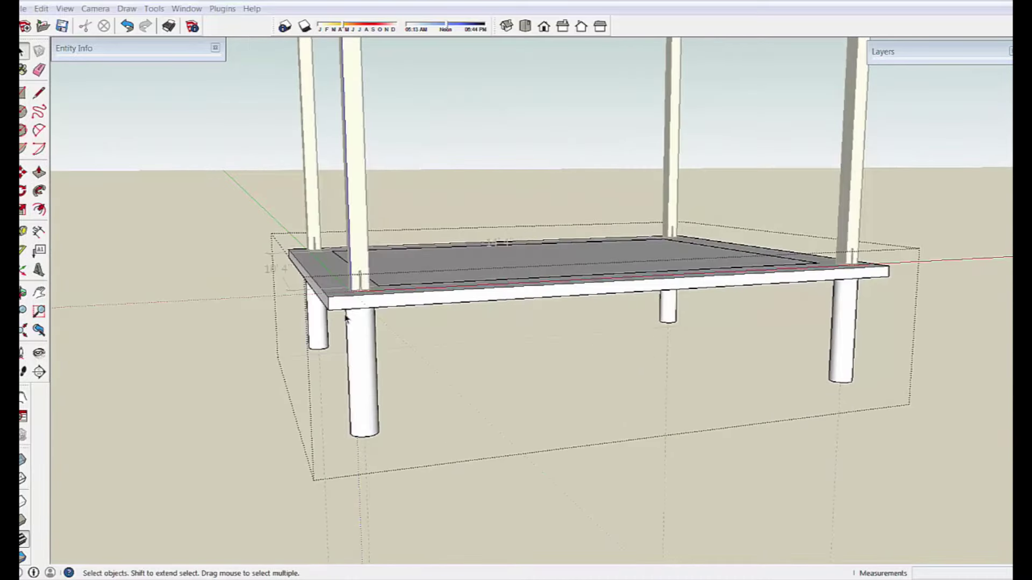
scroll(353, 385, "up", 6)
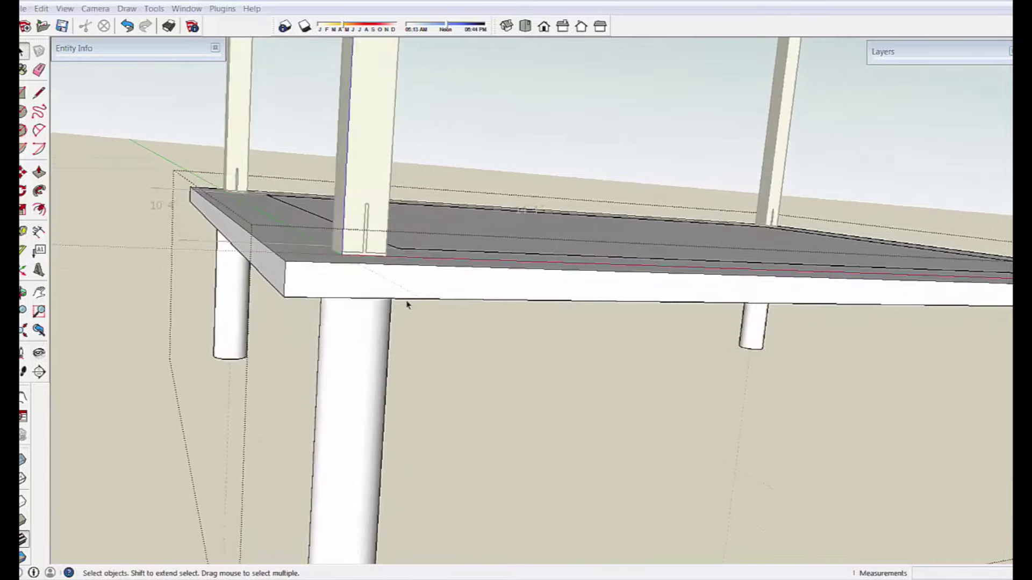
mouse_move(407, 305)
middle_mouse_down()
mouse_move(353, 350)
mouse_move(316, 292)
mouse_move(294, 310)
middle_mouse_up()
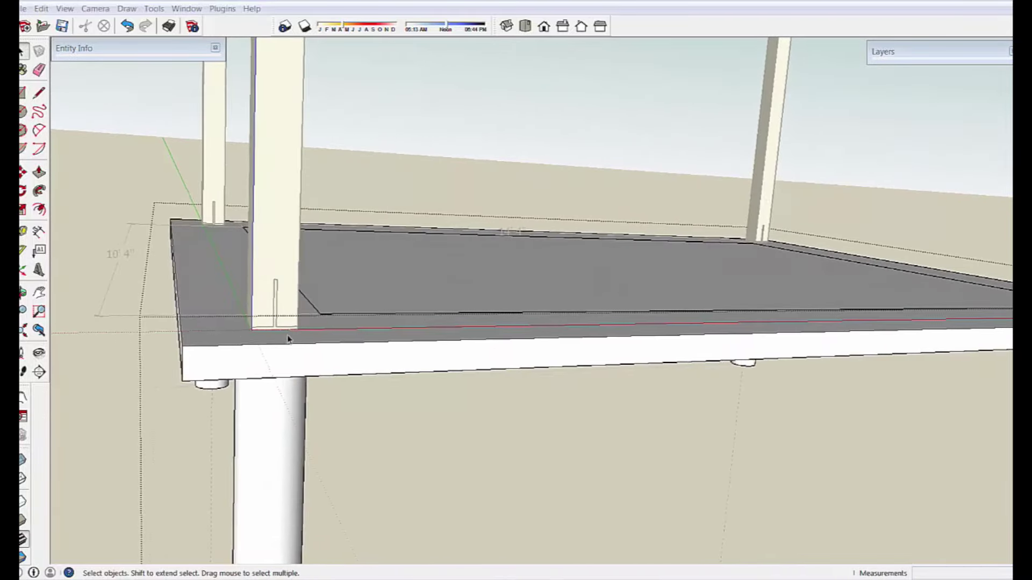